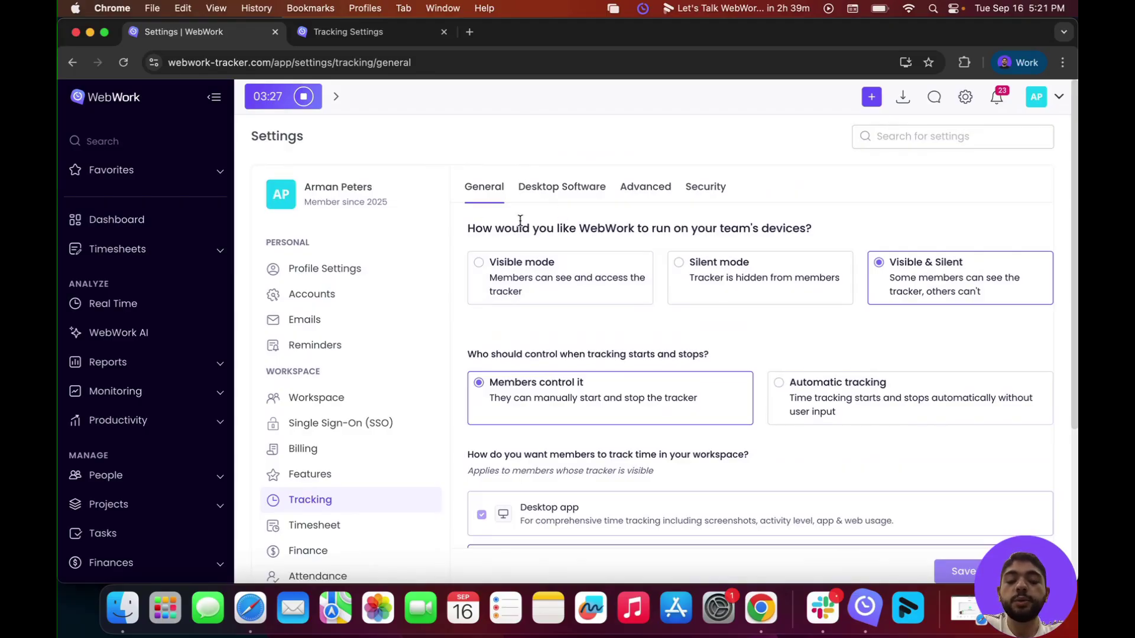
Try Visible mode with Automatic tracking and the browser time tracker disabled in the general tracking settings.
left_click(548, 267)
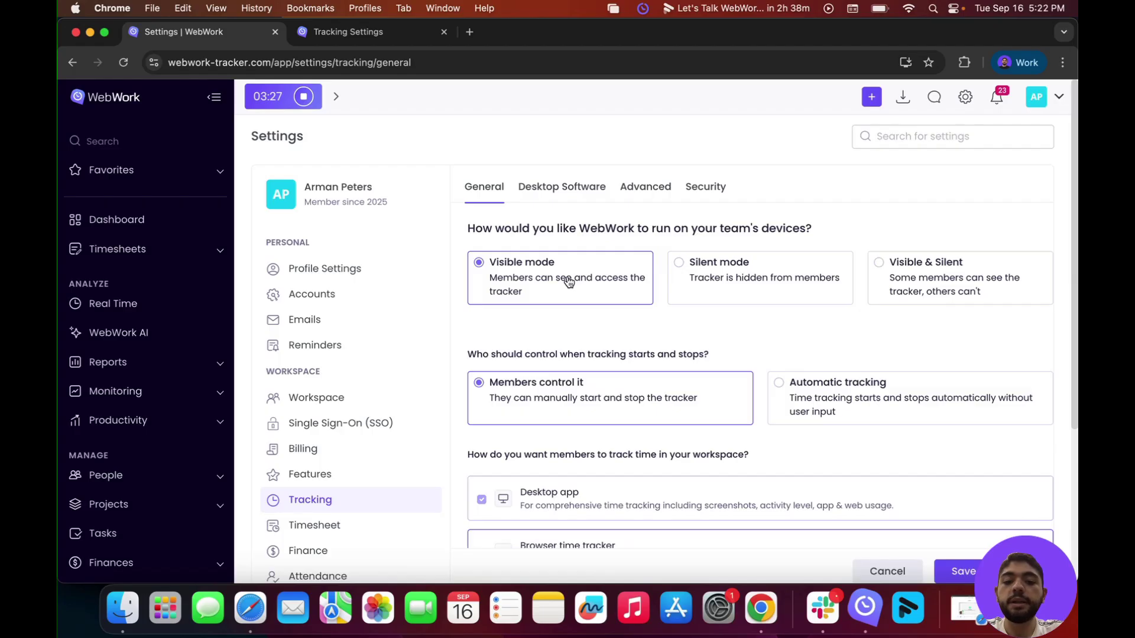
left_click(865, 608)
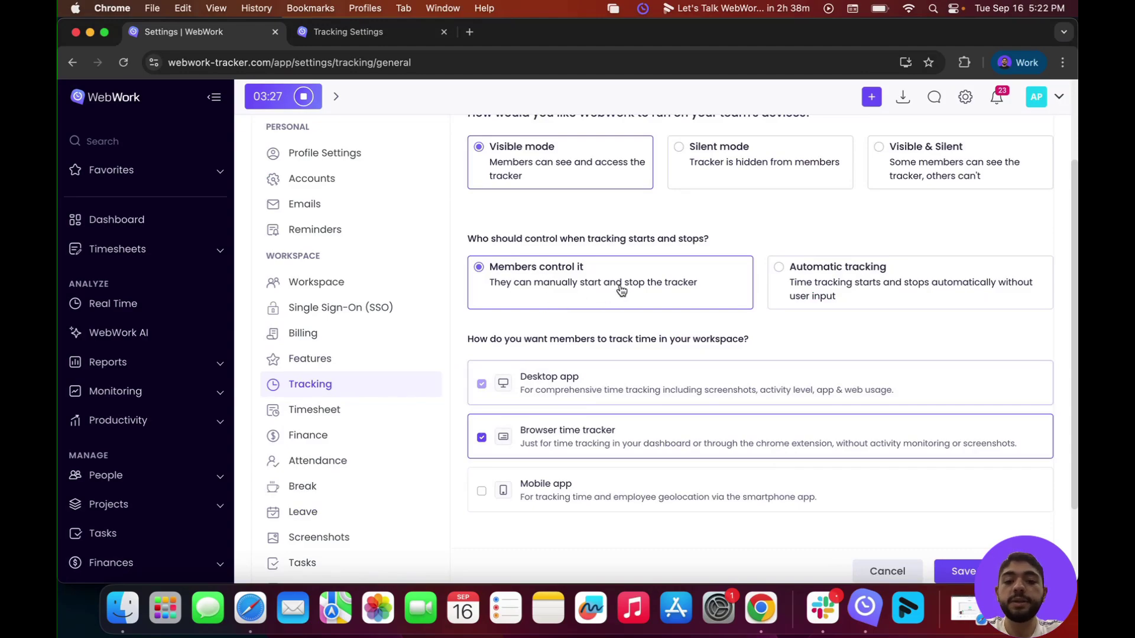
left_click(780, 286)
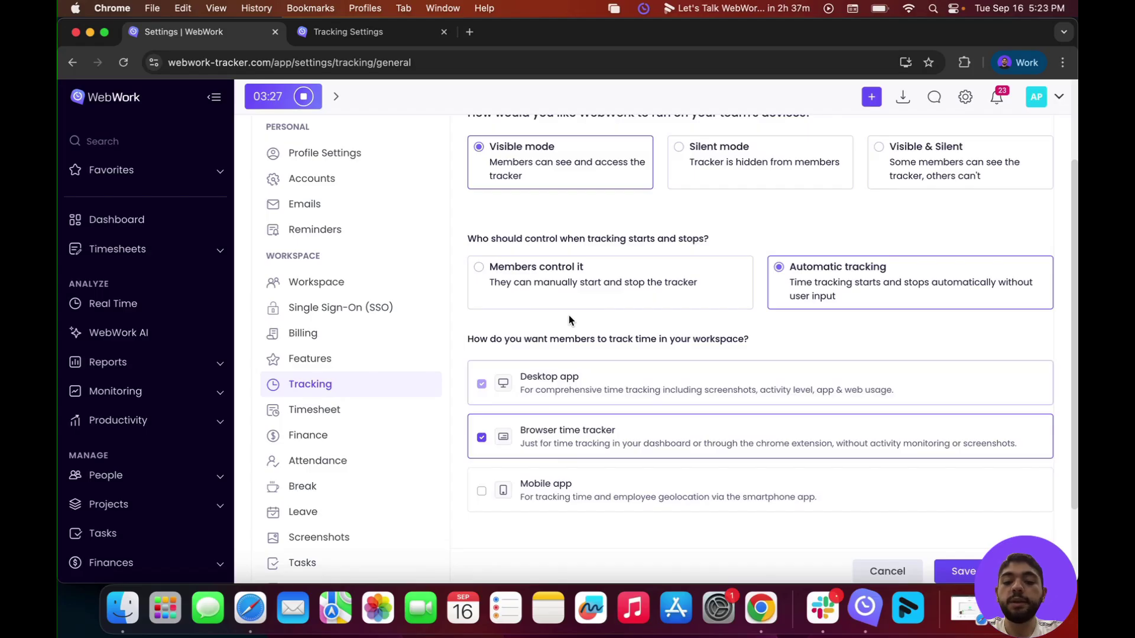
left_click(504, 448)
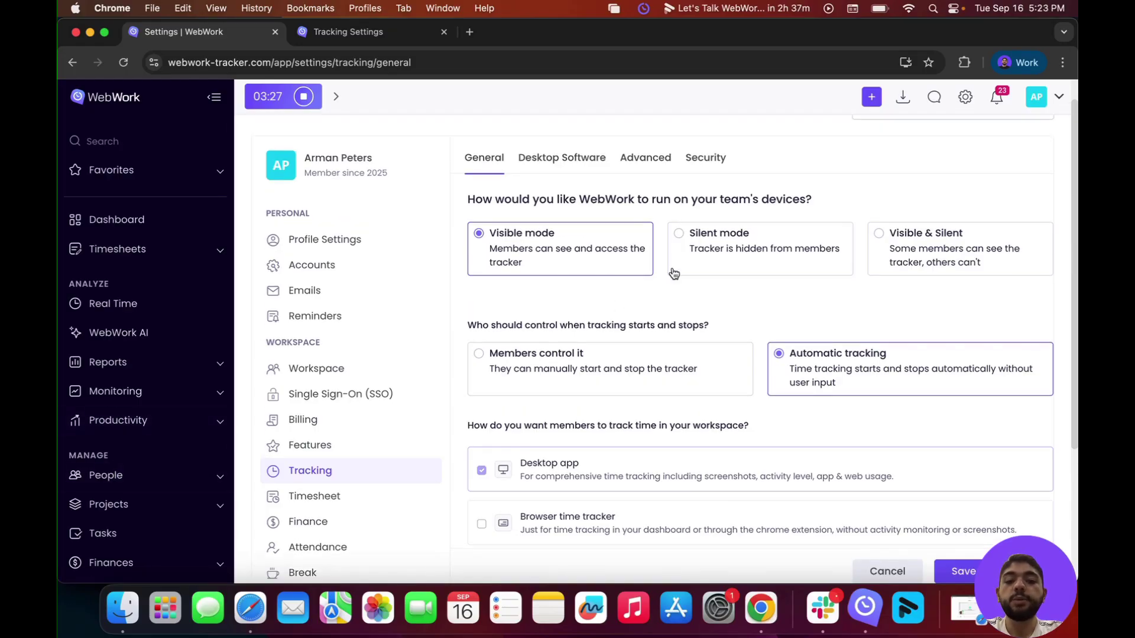
Try Silent mode for the team's devices, followed by the Visible & Silent option.
left_click(706, 246)
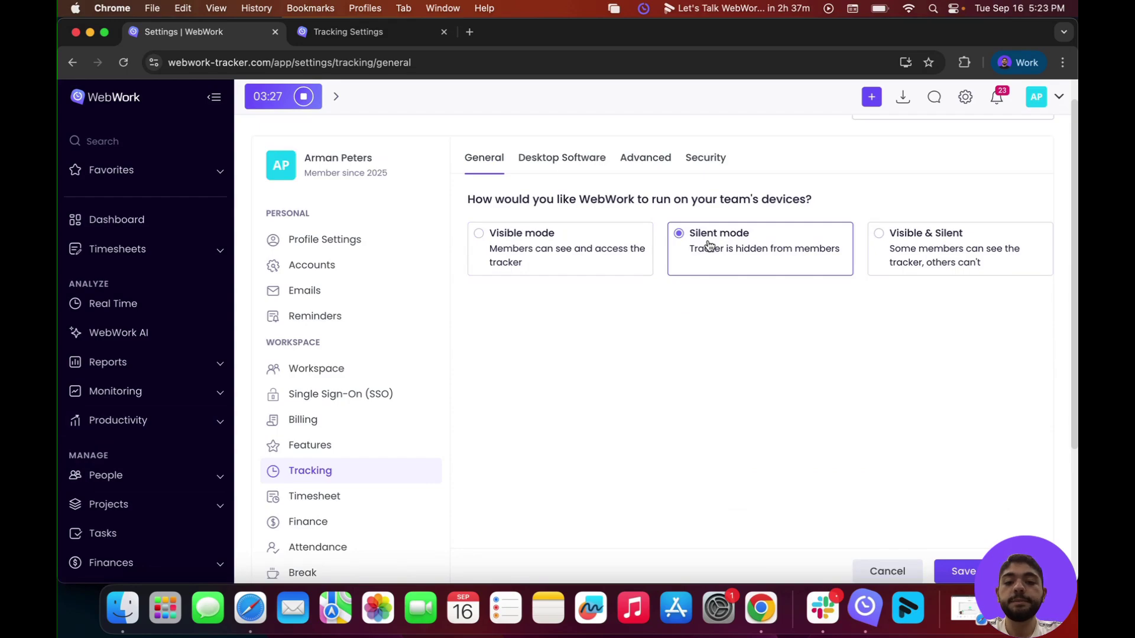
scroll(667, 349, "down", 1)
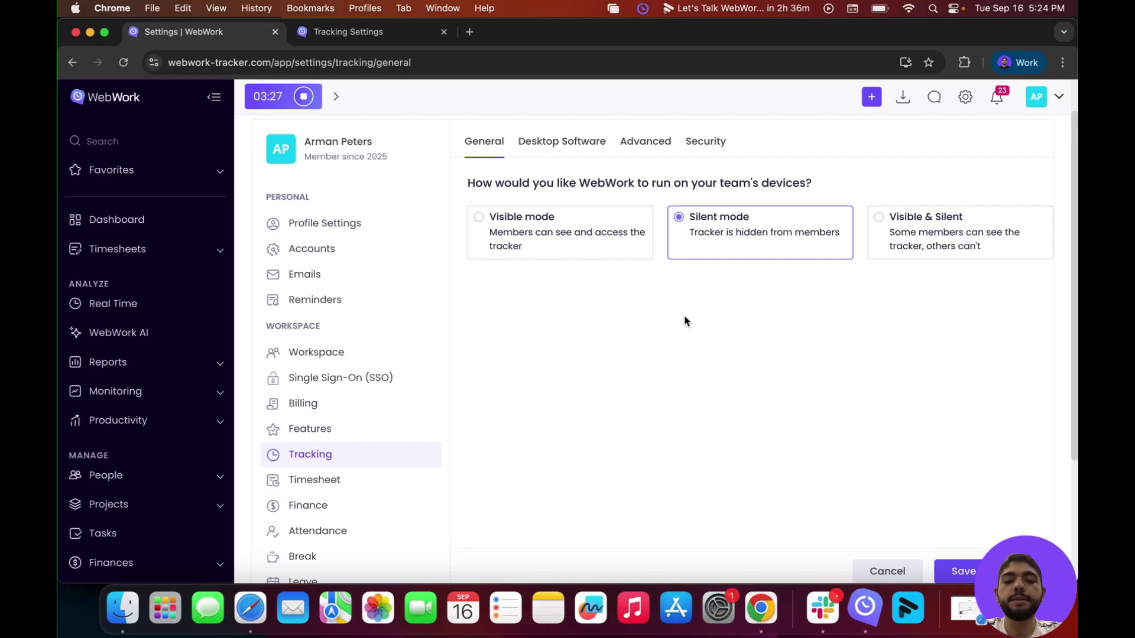
left_click(908, 250)
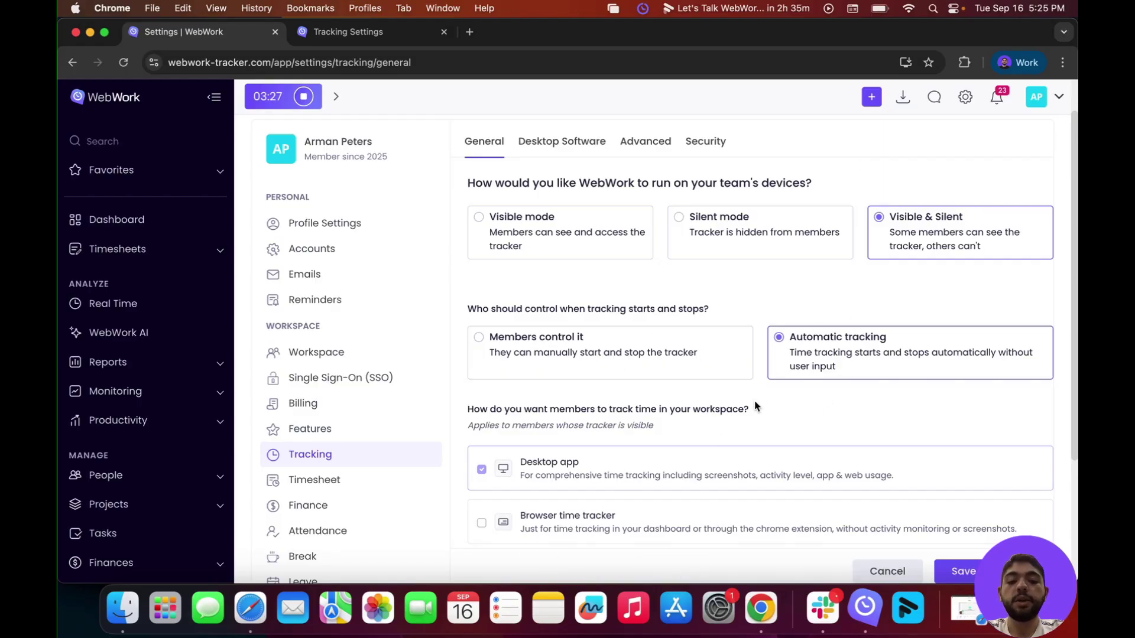
scroll(825, 397, "down", 2)
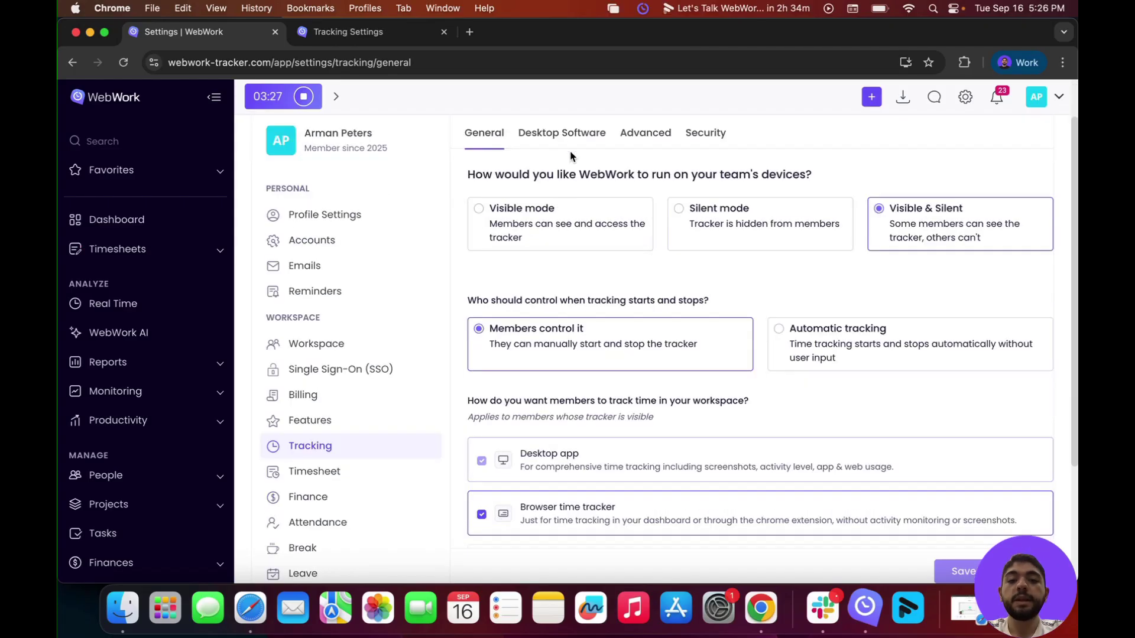
In the desktop software tracking settings, stop the tracker after 15 minutes of no activity and enable the inactivity warning pop-up.
left_click(558, 134)
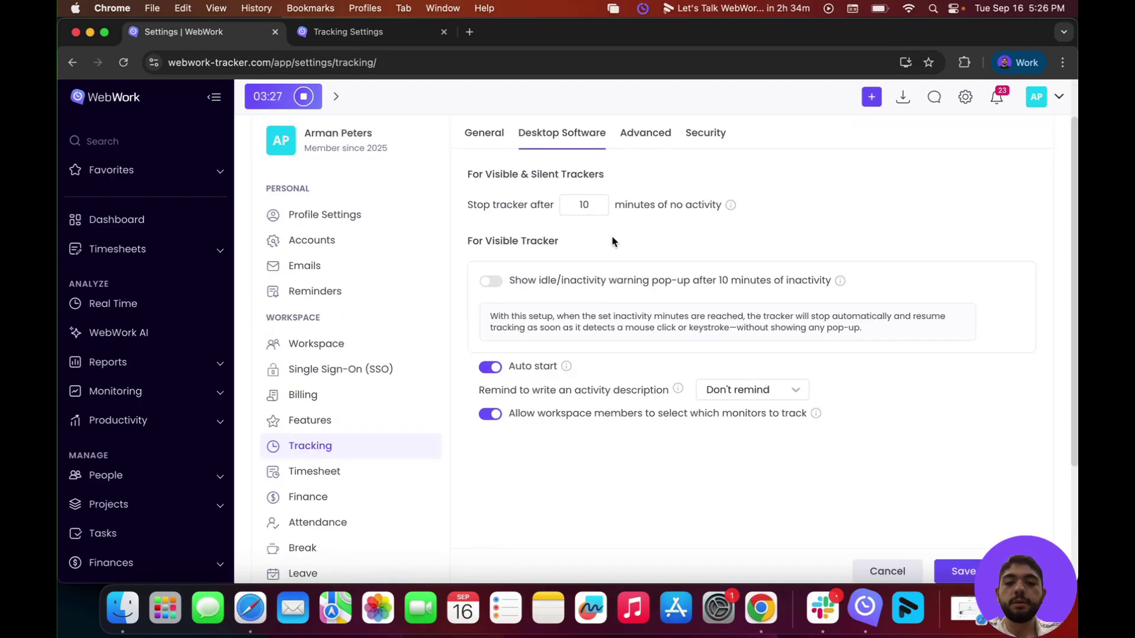
left_click(596, 208)
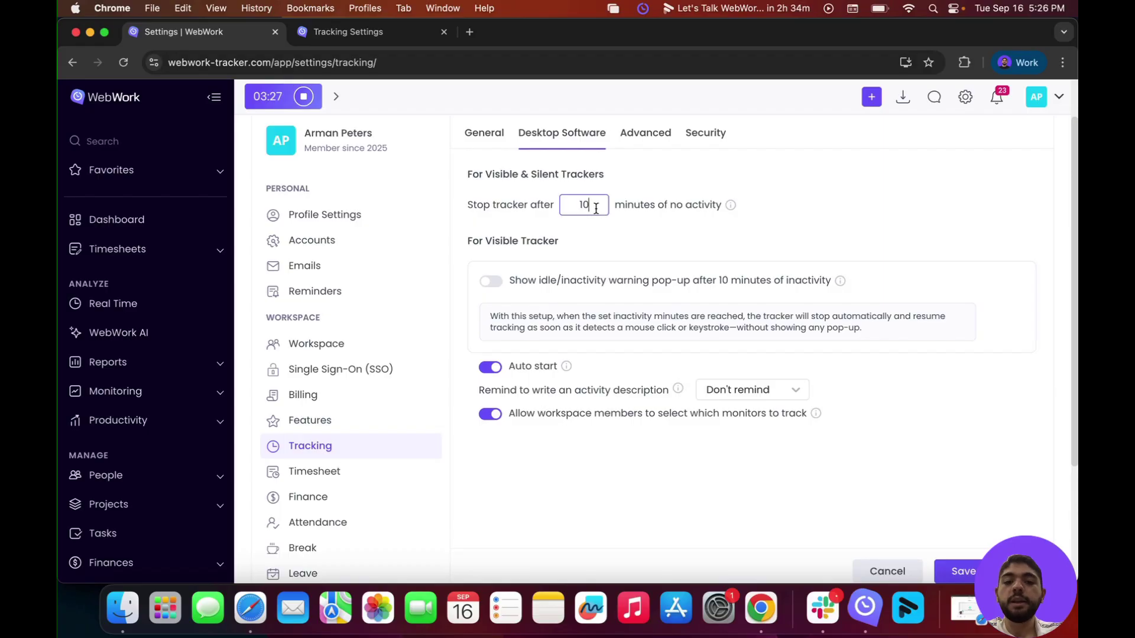
type("1")
key("BackSpace")
key("BackSpace")
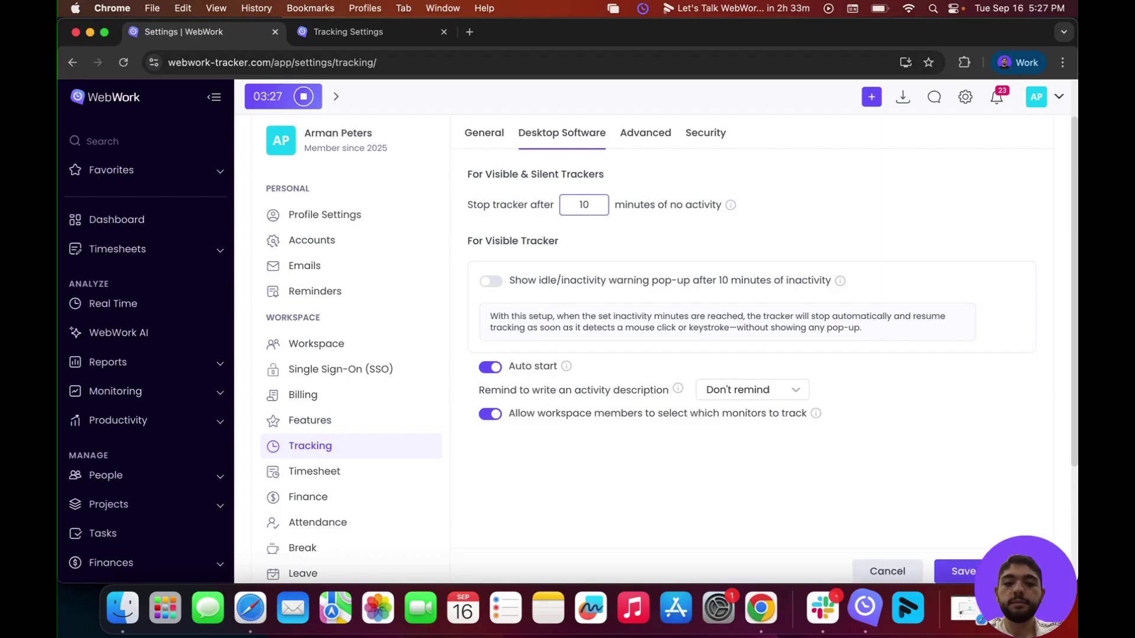
type("5")
left_click(628, 218)
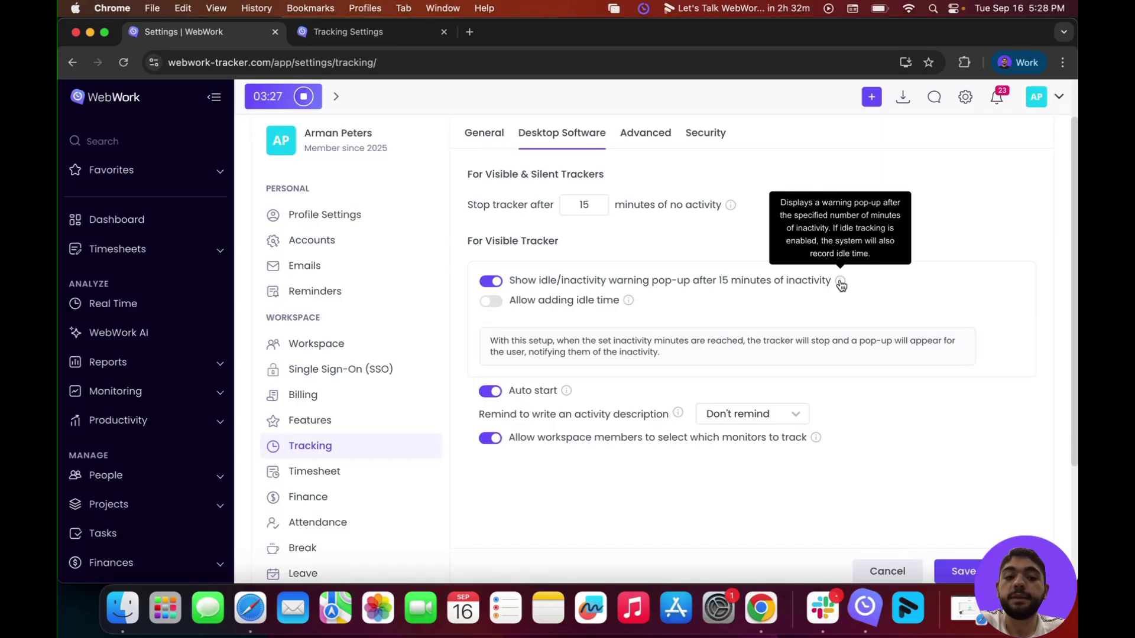
Allow adding idle time for the visible tracker and set the activity description reminder to 30 minutes.
left_click(490, 302)
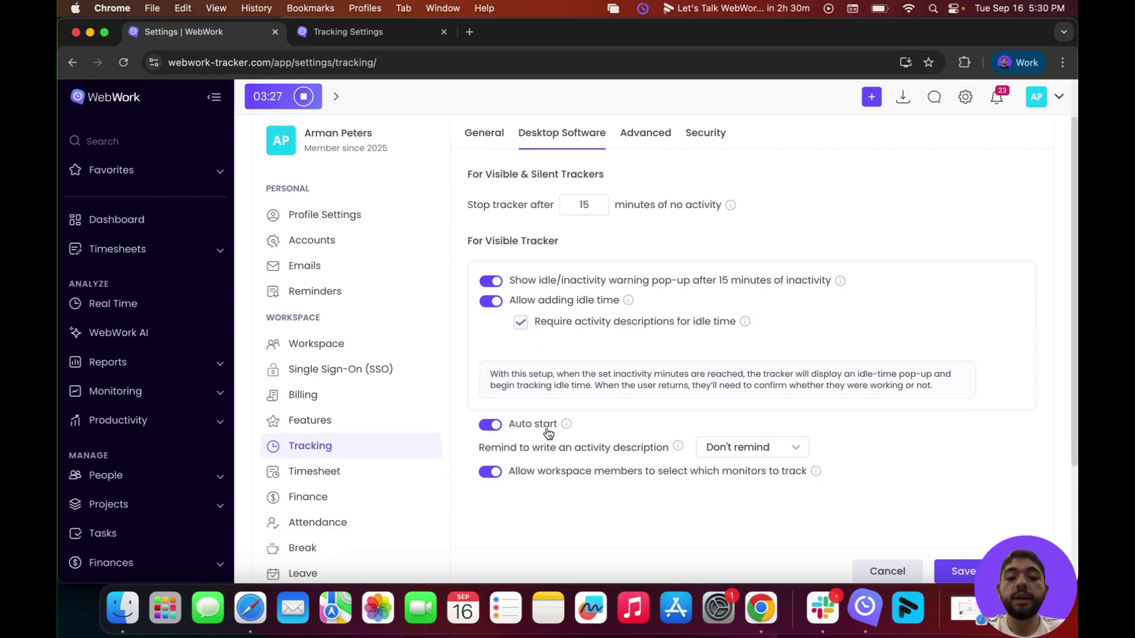
mouse_move(566, 426)
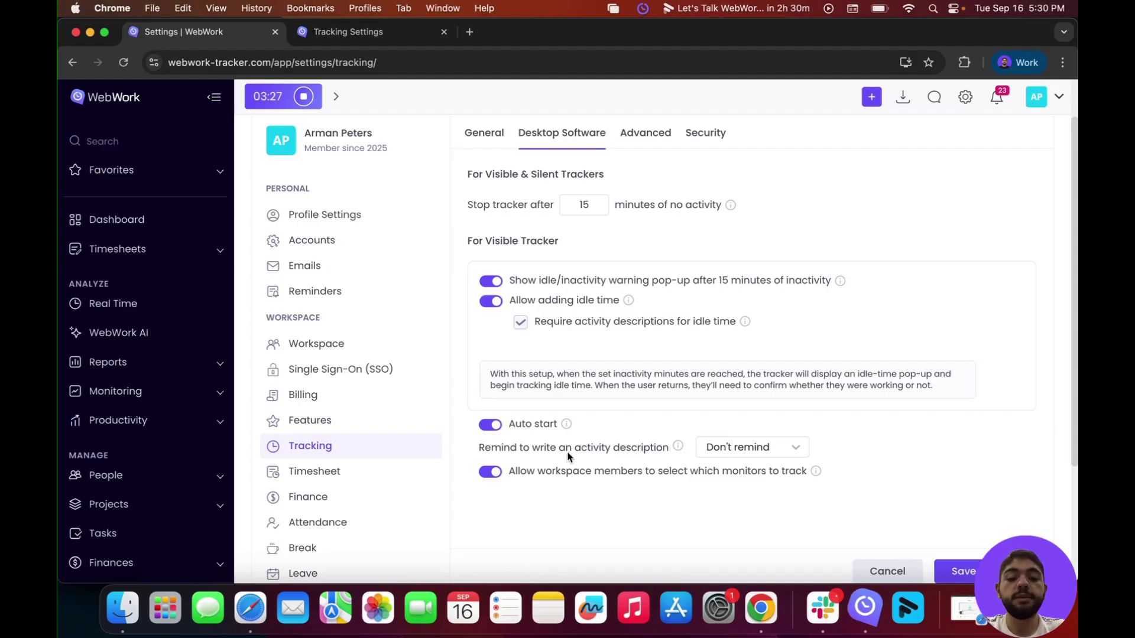
scroll(774, 360, "down", 3)
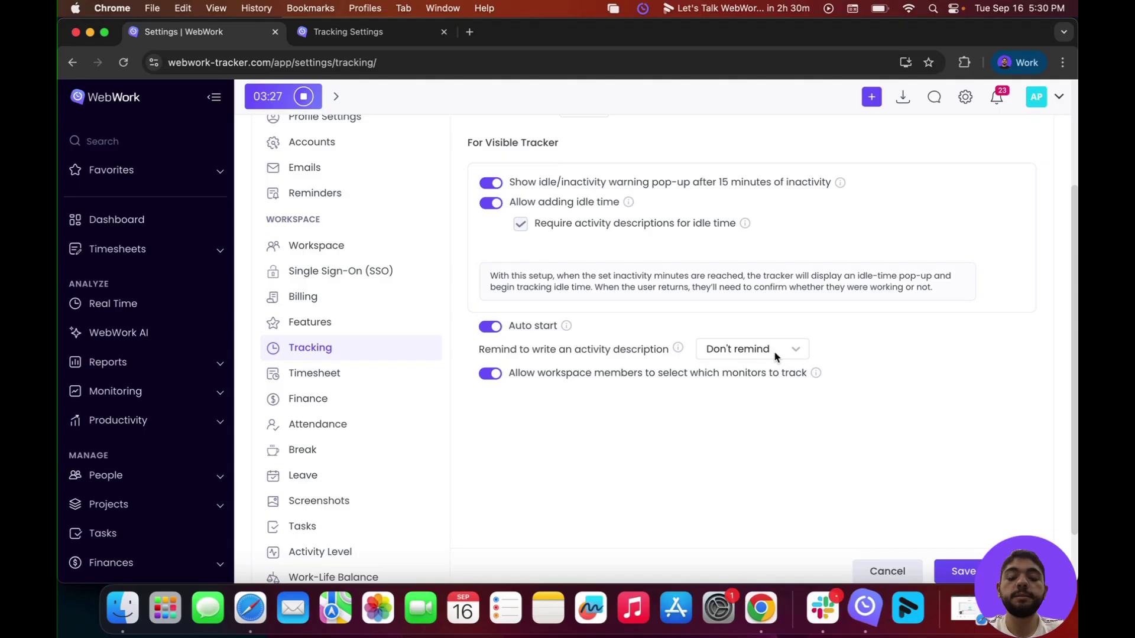
left_click(777, 354)
left_click(716, 406)
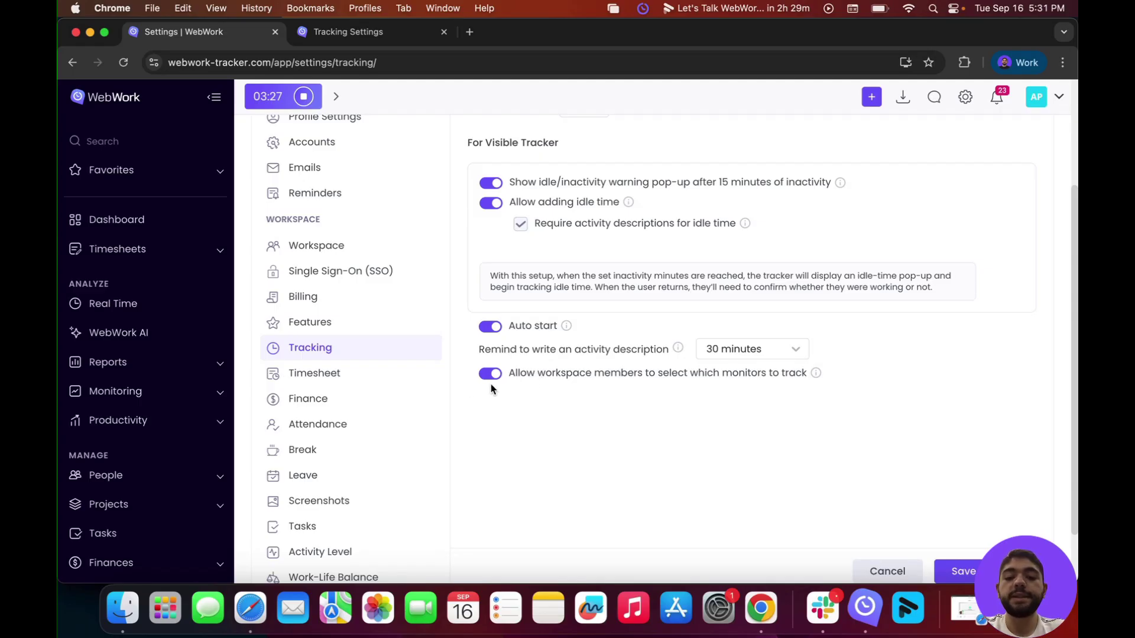
Check the monitor capture setting in the WebWork Tracker desktop app and disable members' monitor selection in the browser's workspace settings.
left_click(867, 614)
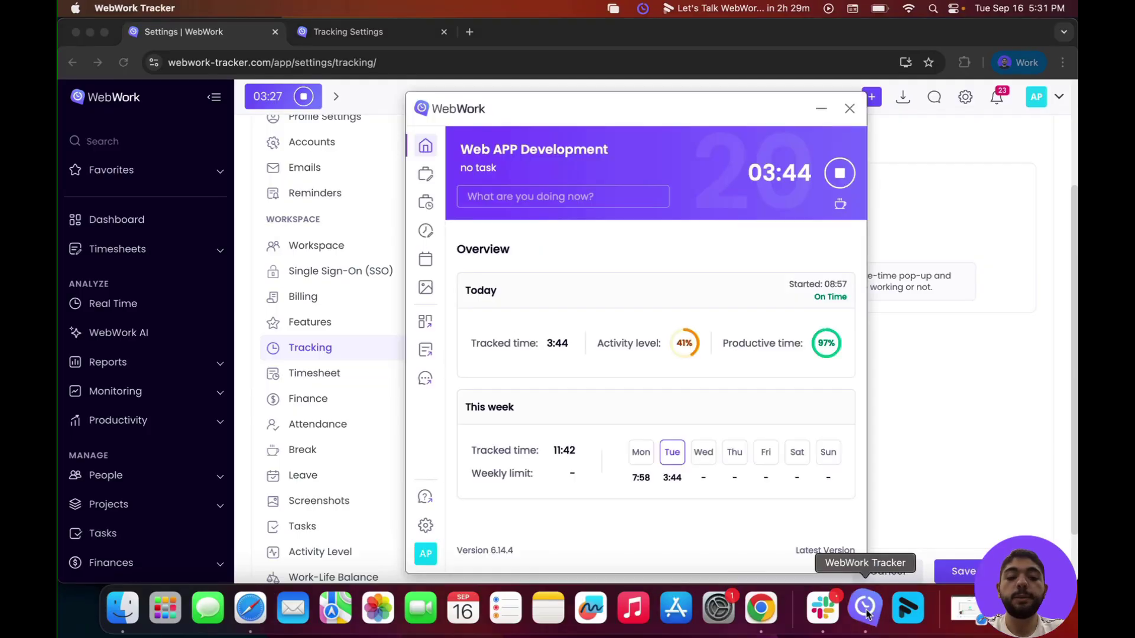
left_click(425, 526)
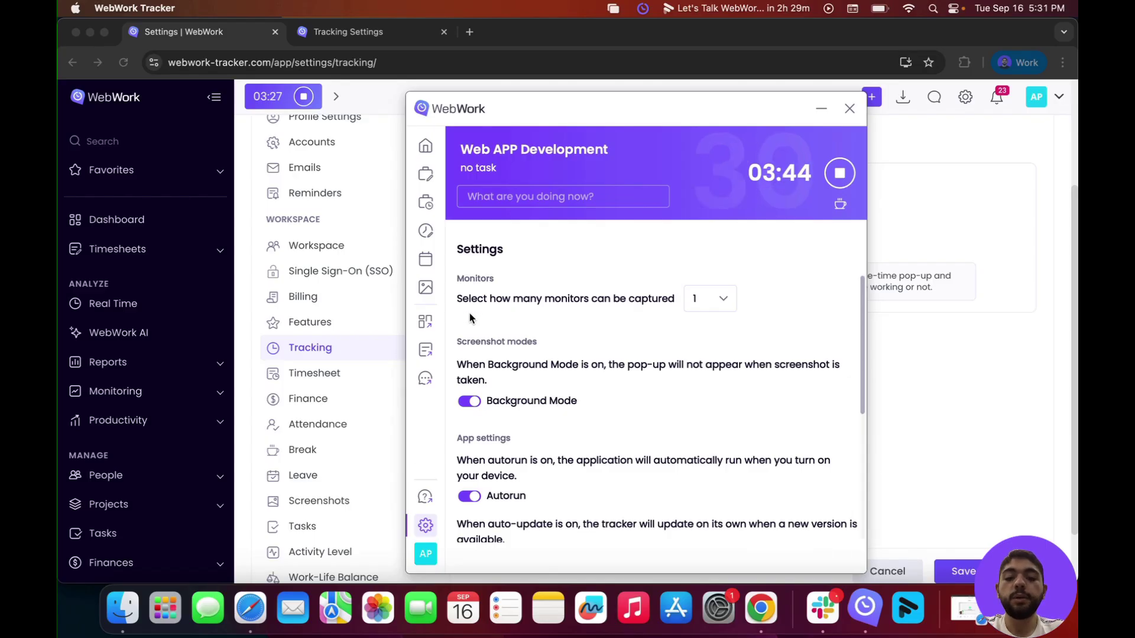
key("super+Tab")
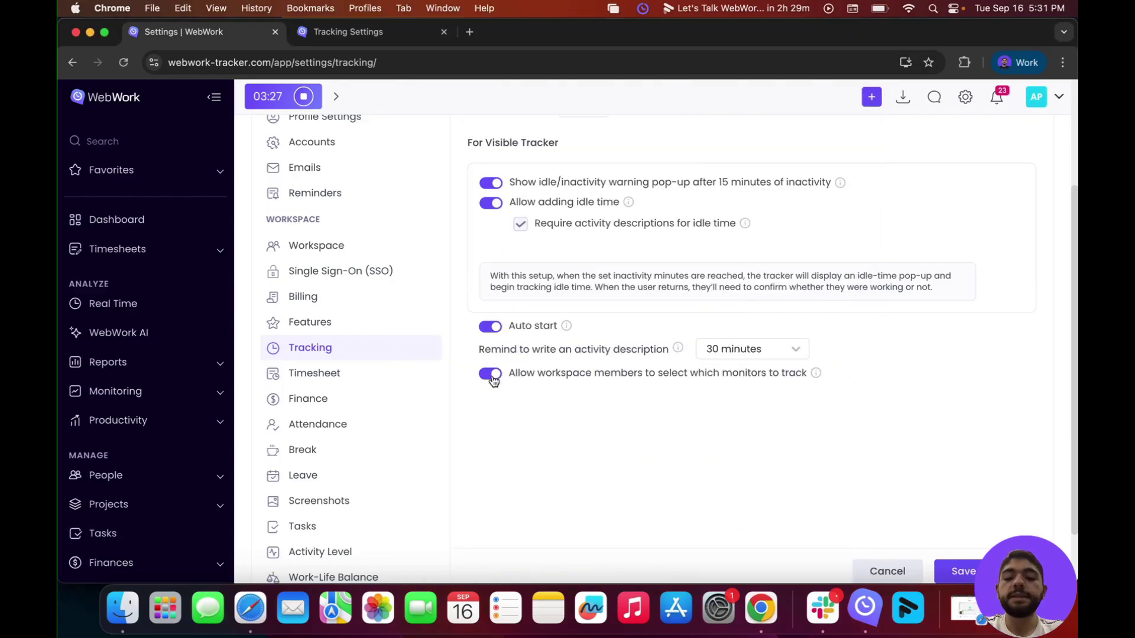
left_click(492, 376)
Open the advanced tracking settings and examine the scope options for overtime tracking.
scroll(494, 382, "up", 5)
left_click(650, 188)
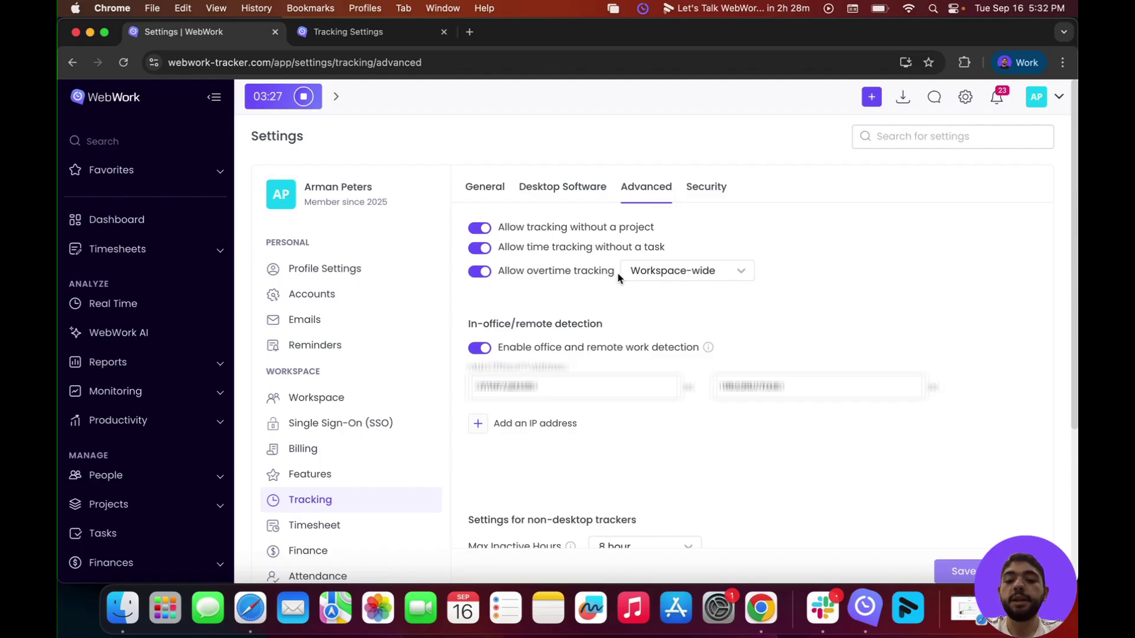
left_click(670, 275)
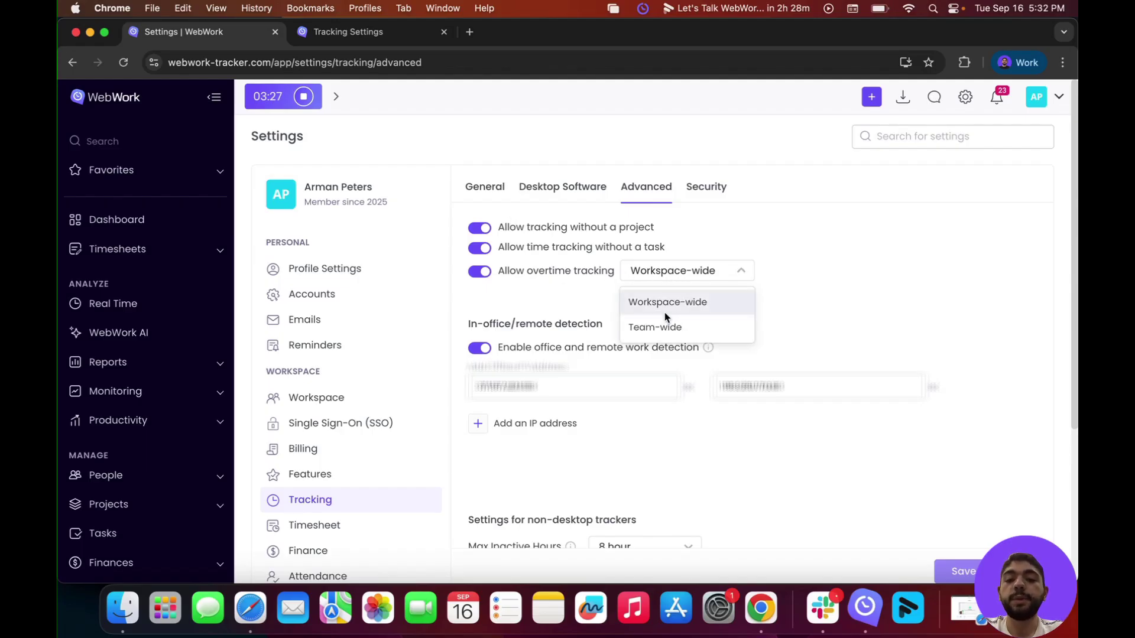
left_click(497, 285)
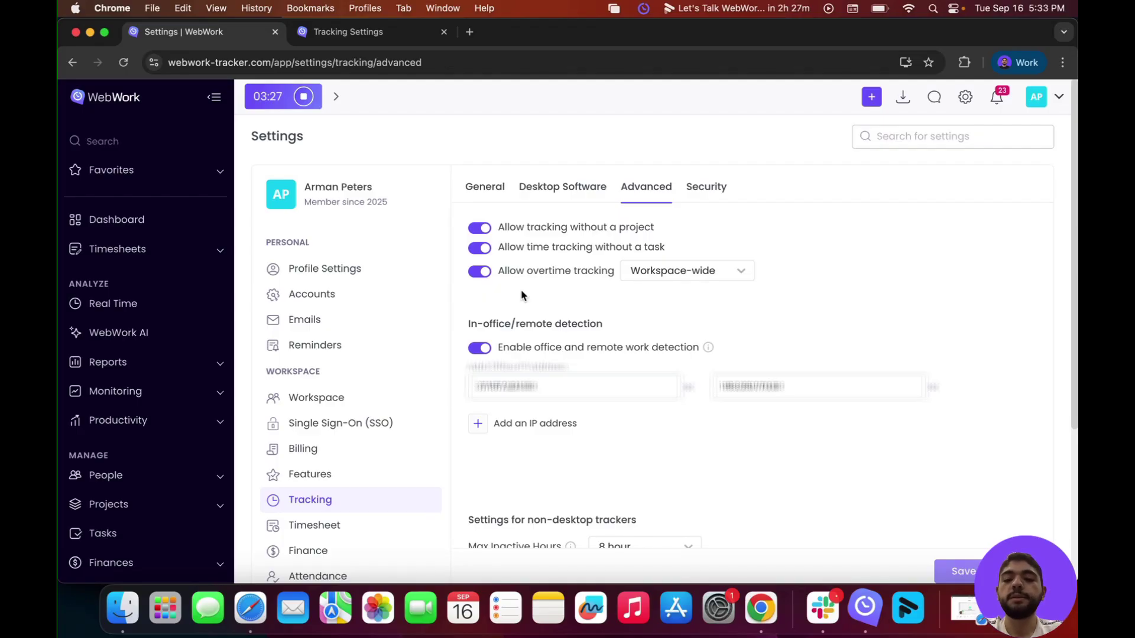
Review the office and remote work detection, the Real Time page and the Max Inactive Hours setting for non-desktop trackers.
scroll(521, 296, "down", 2)
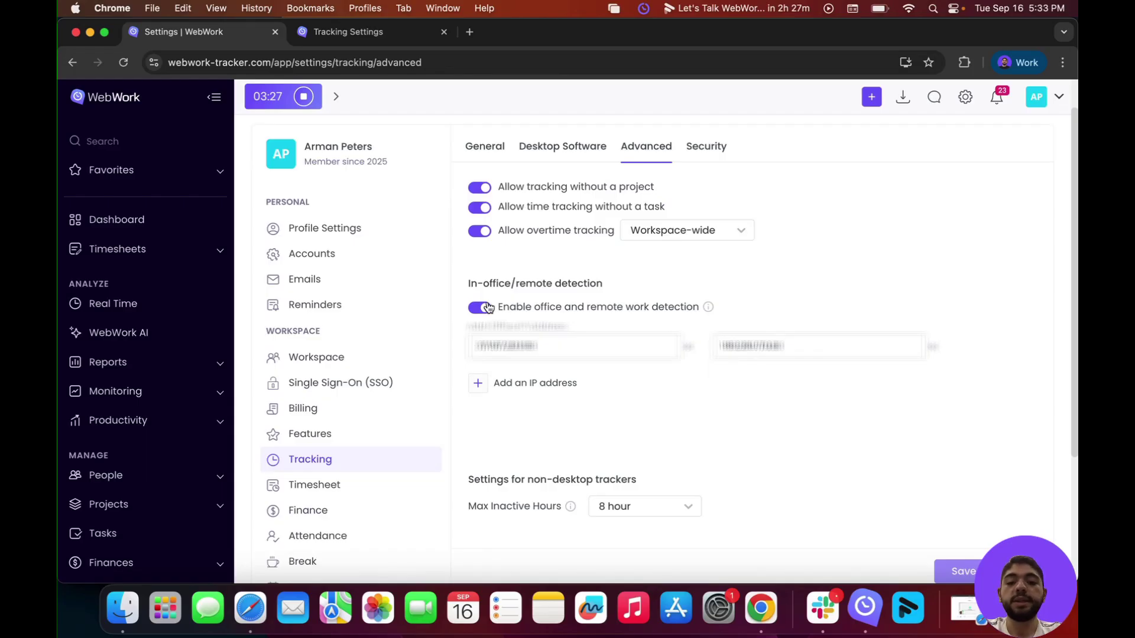
scroll(563, 211, "down", 1)
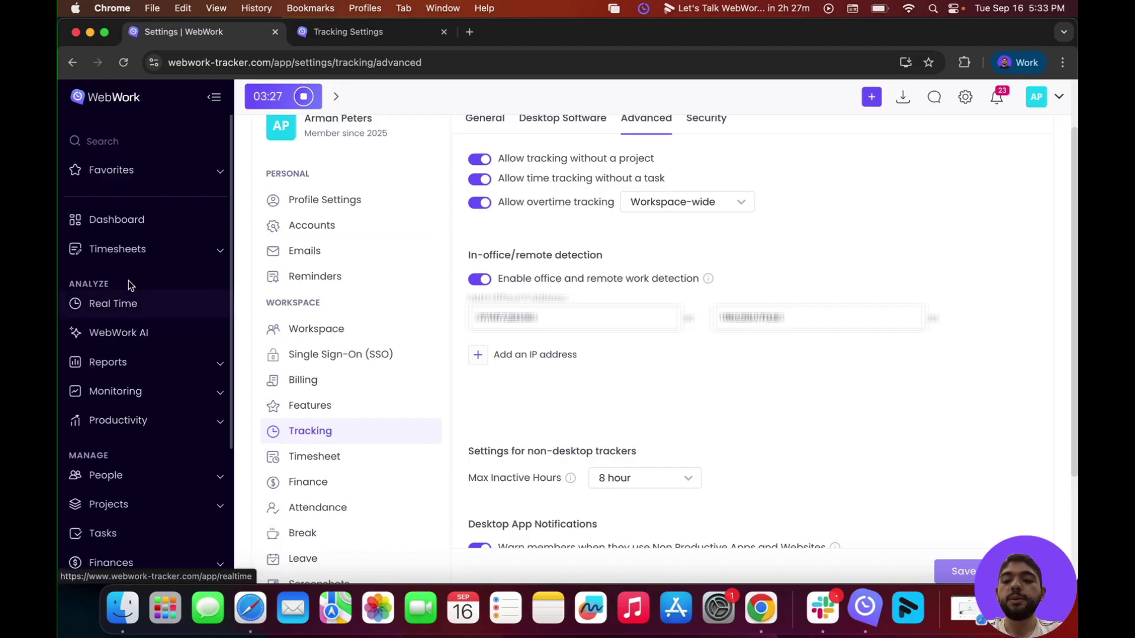
left_click(139, 299)
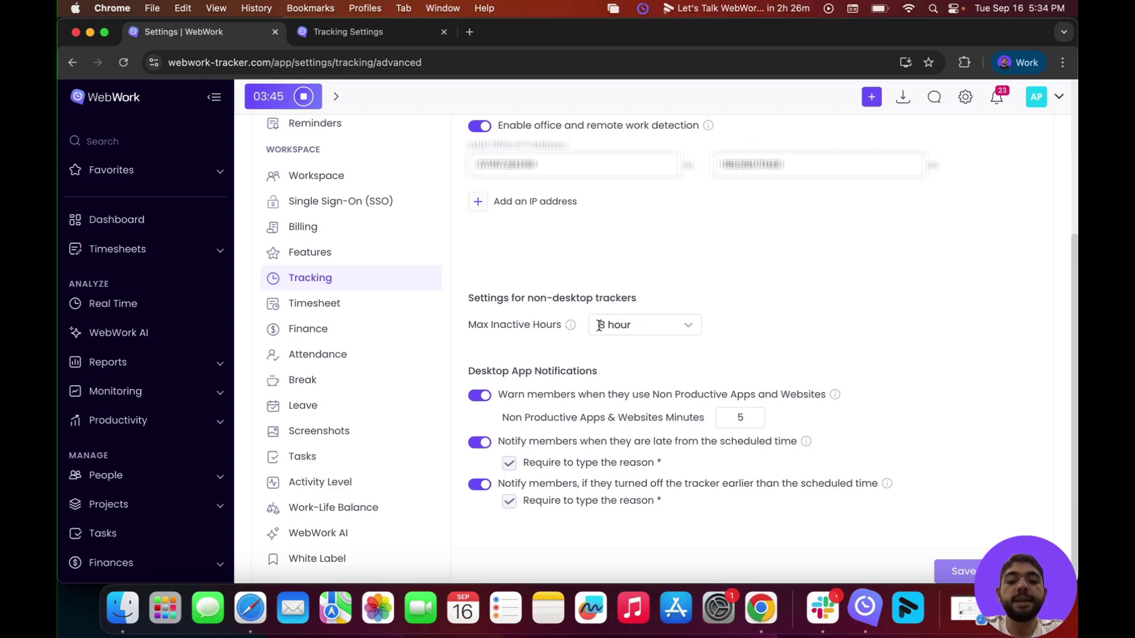
mouse_move(570, 327)
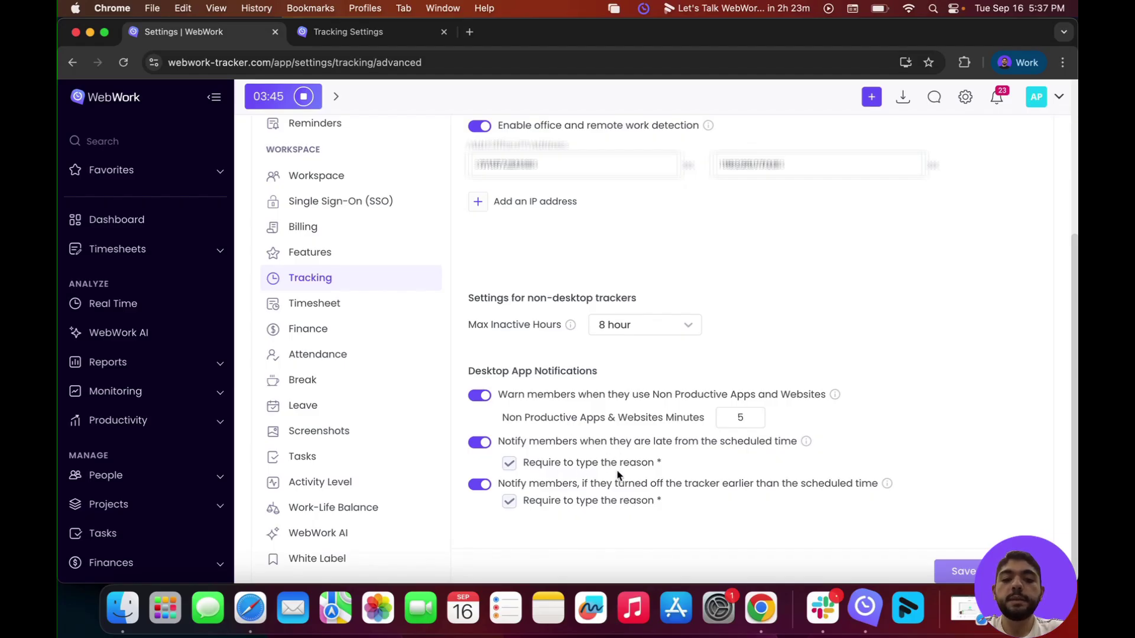
Open the tracking security settings to view the whitelisted IP addresses.
scroll(618, 475, "up", 4)
left_click(703, 202)
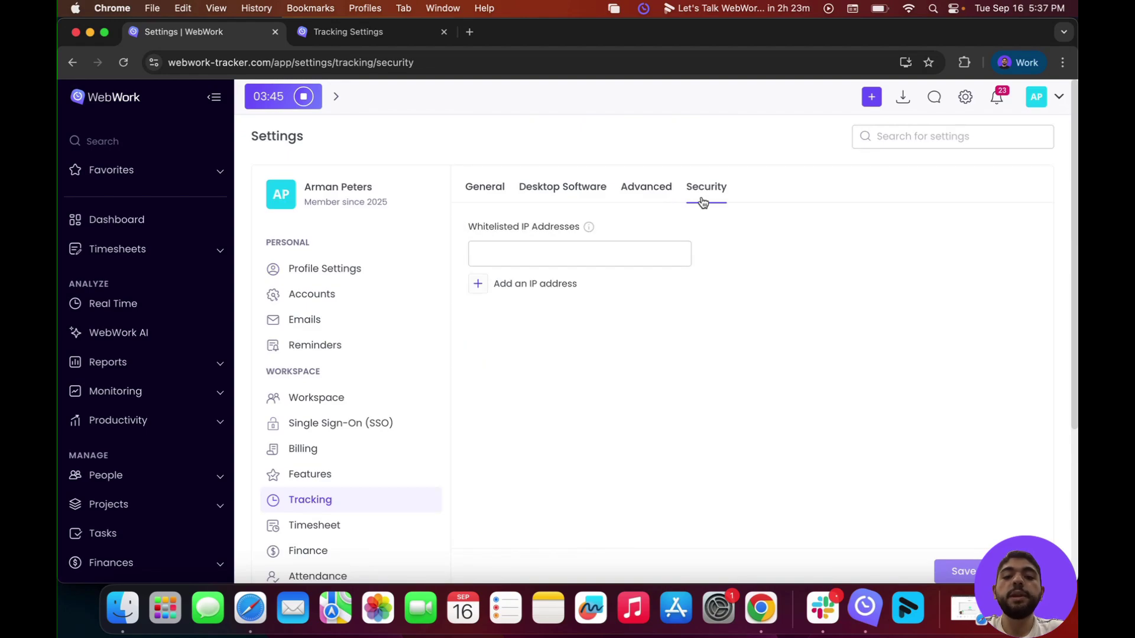